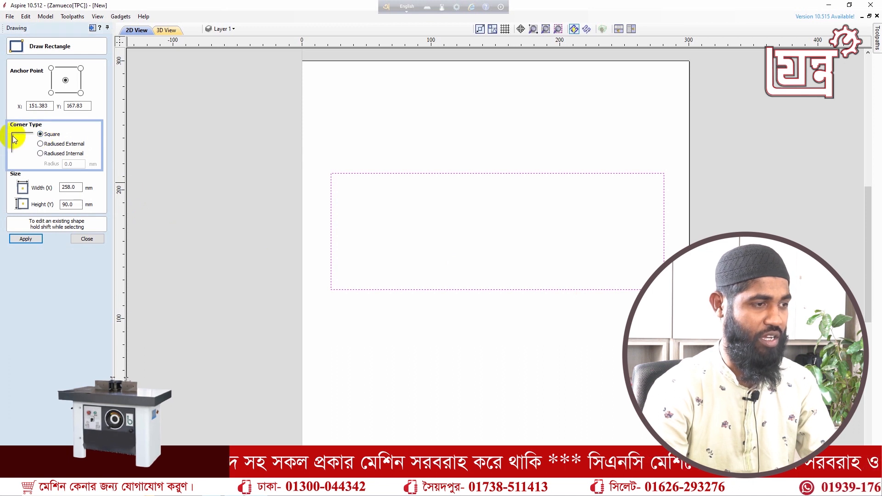
Apply the square-cornered 258 × 90 mm rectangle to the job and close Draw Rectangle
left_click(25, 240)
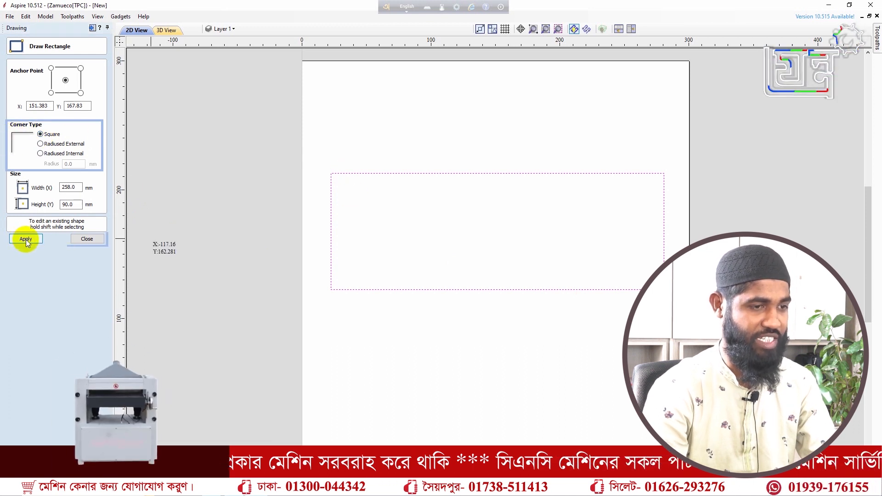
left_click(26, 239)
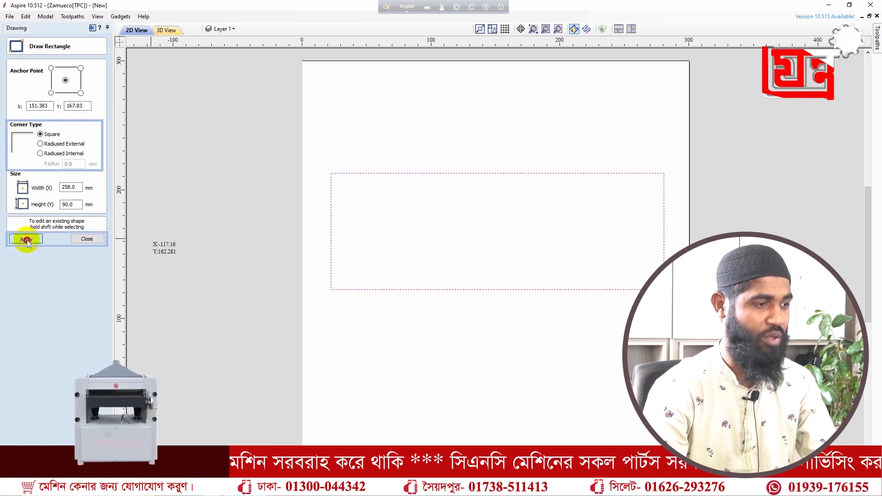
left_click(74, 239)
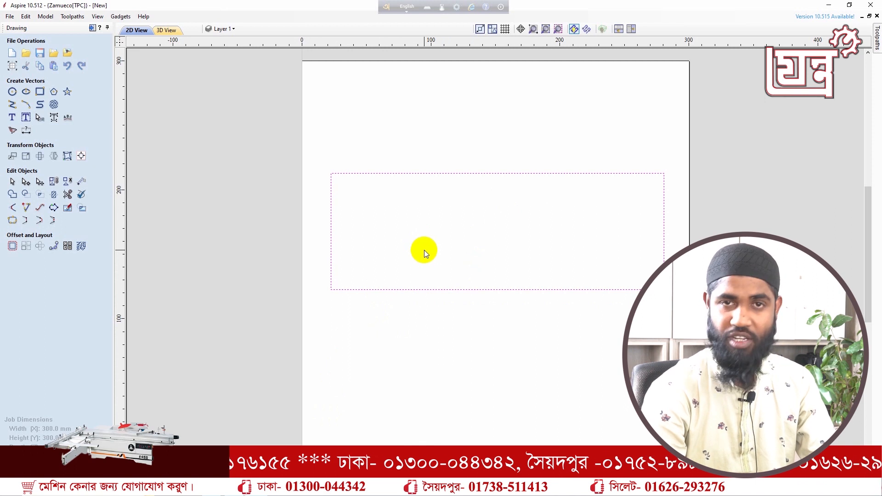
left_click(26, 118)
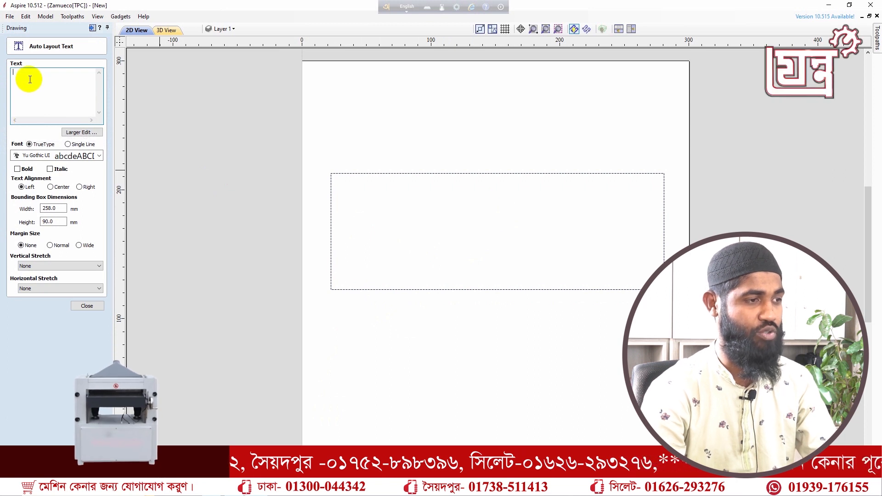
Enter 'My name is' with the speaker's name, then 'I work for Zotro' on a second line, and tick Bold
left_click(29, 79)
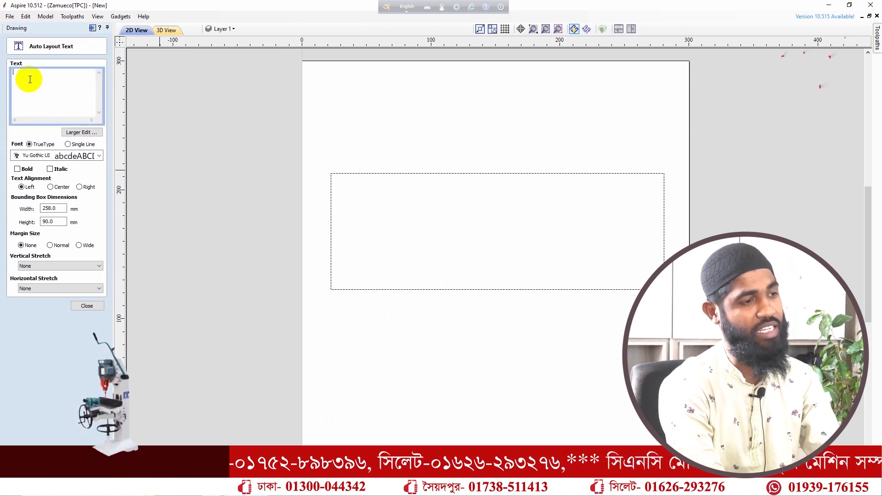
type("My ")
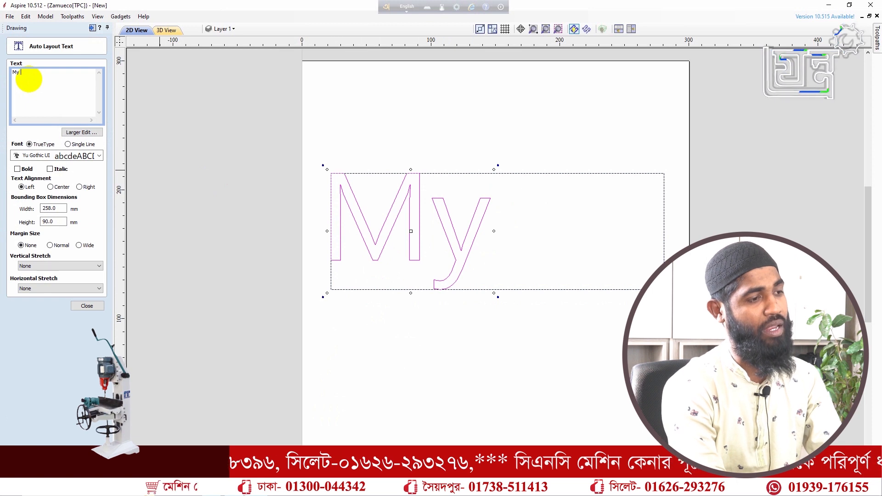
type("name")
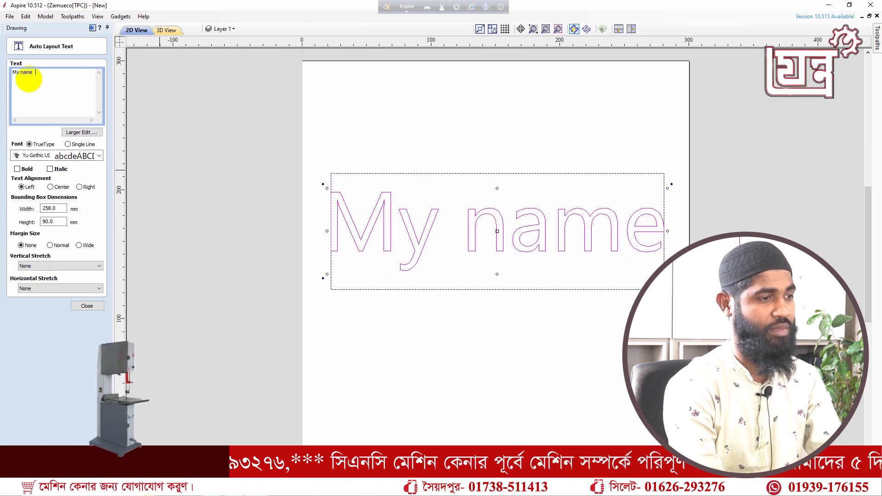
type("  is")
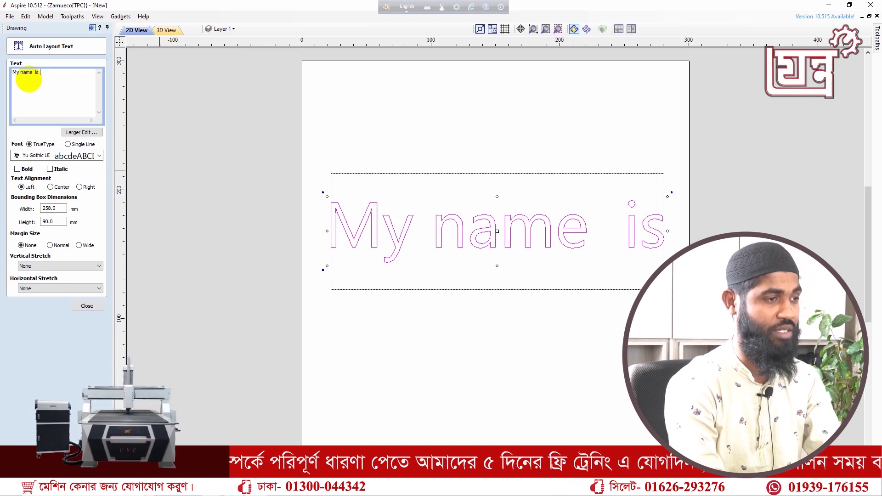
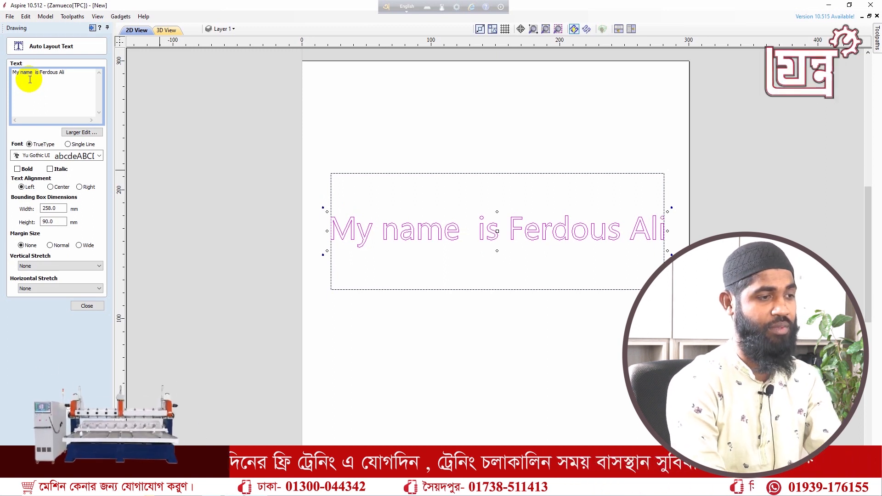
key("Return")
type("i ")
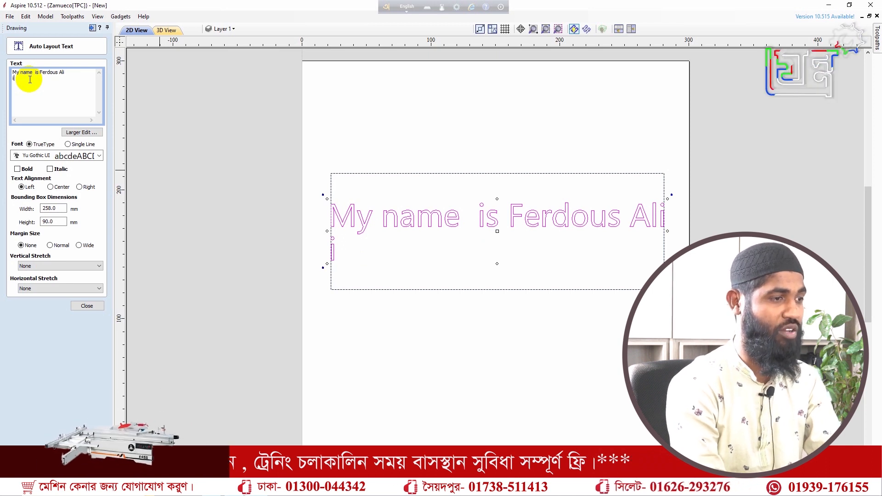
type("I")
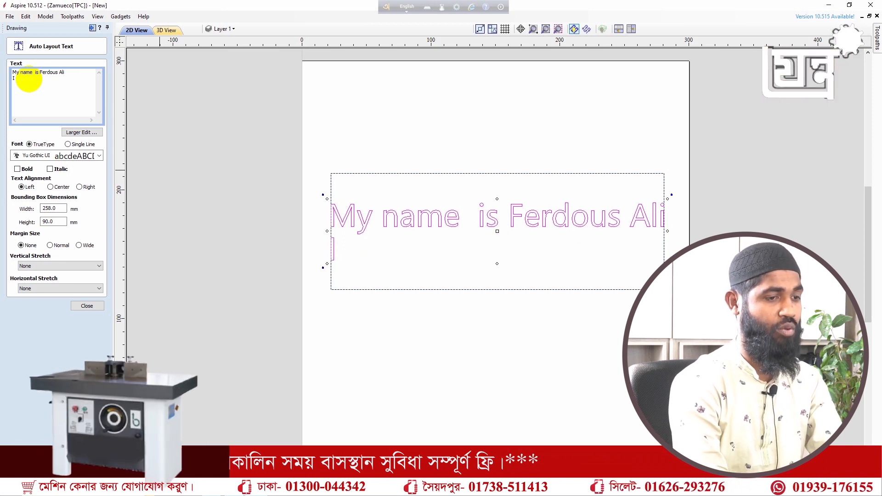
type(" work for Zotro")
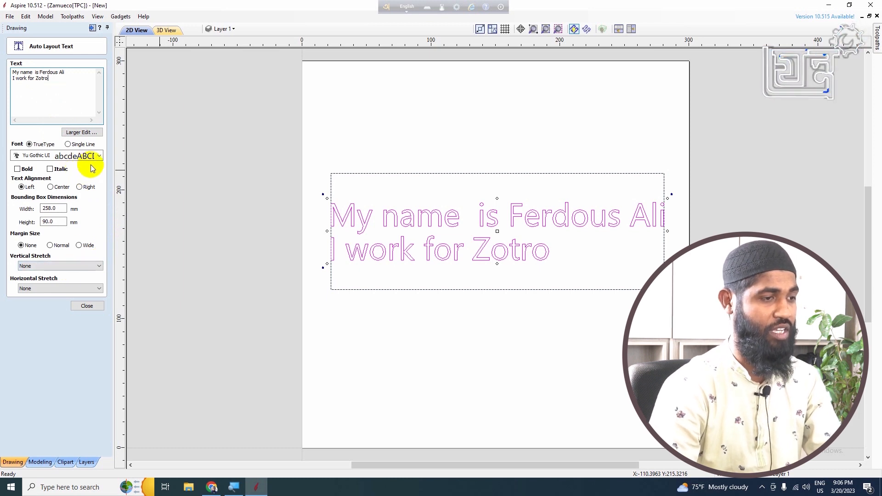
left_click(17, 169)
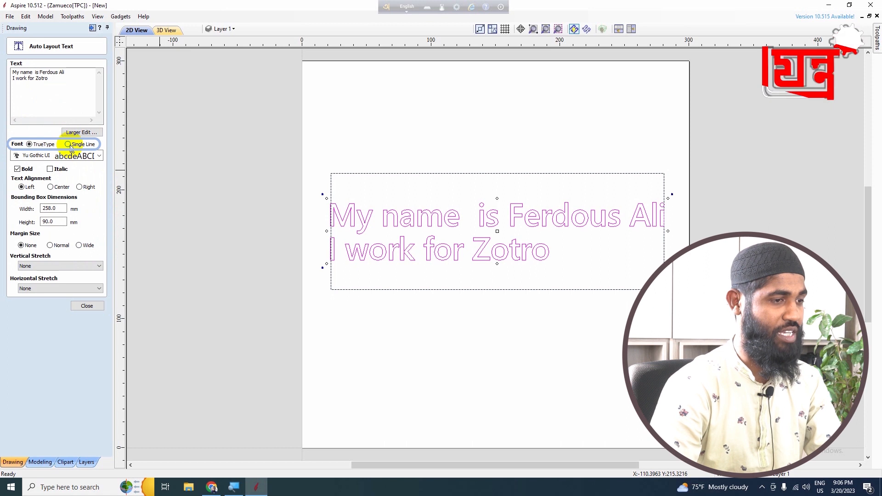
Try Single Line, return to TrueType, and pick Tahoma as the text font
left_click(68, 144)
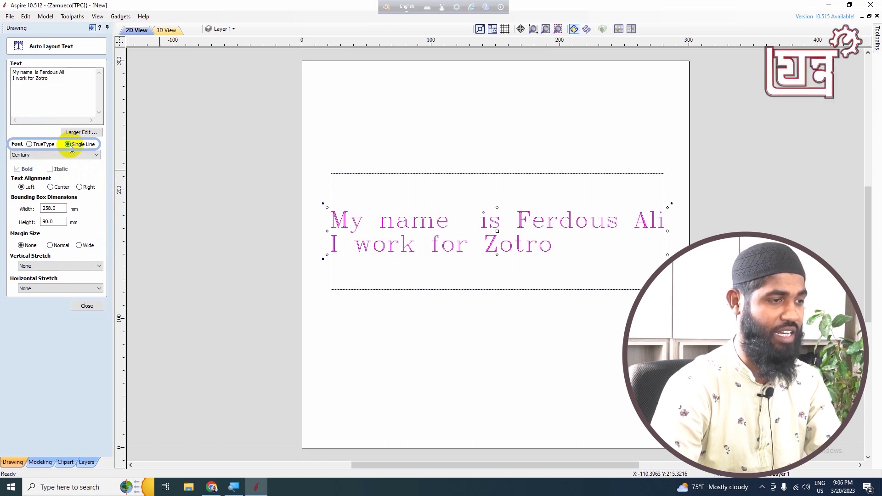
left_click(35, 145)
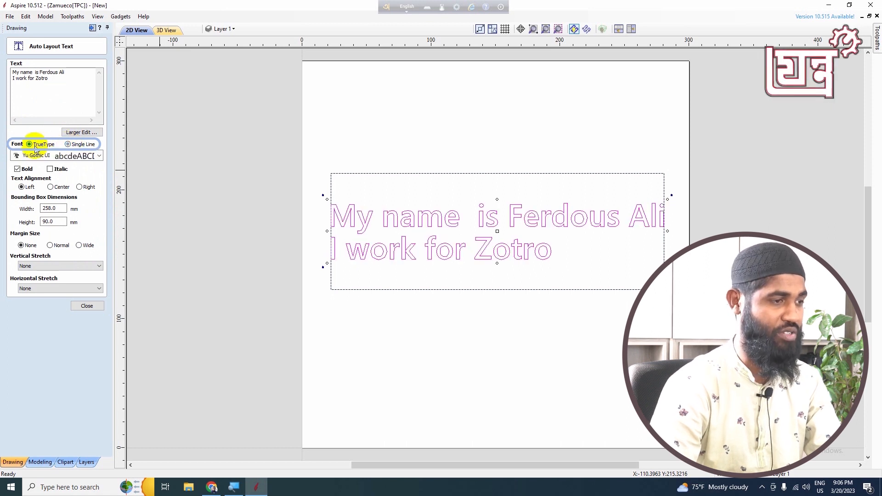
left_click(100, 156)
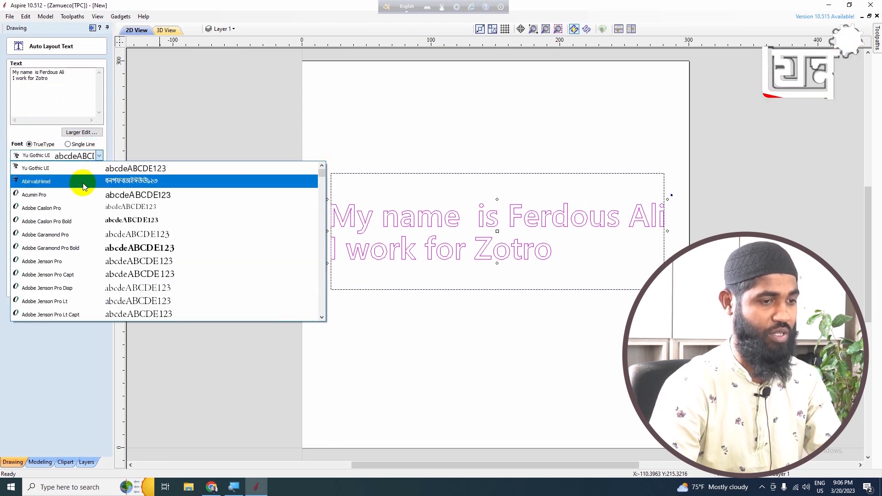
key("t")
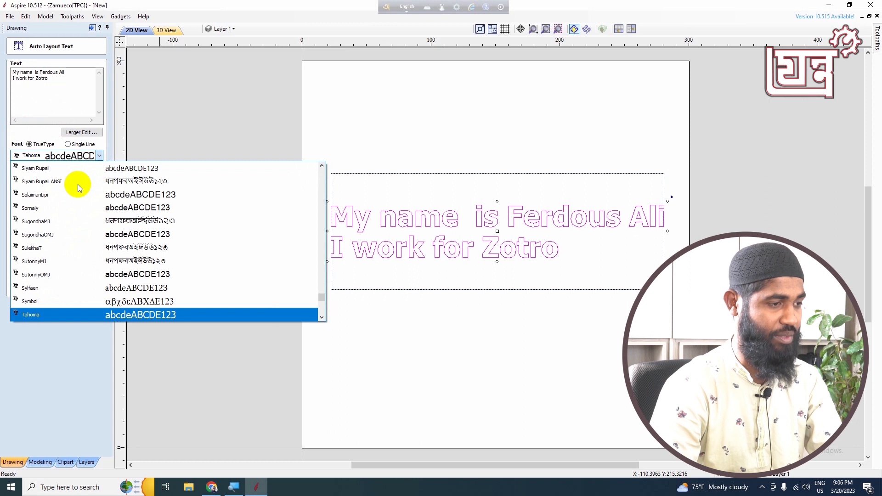
left_click(73, 316)
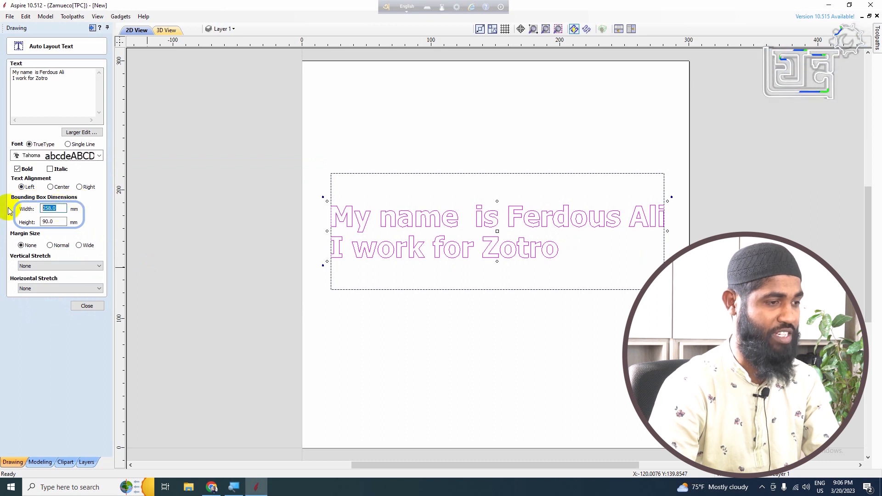
Enter test Bounding Box Width values such as 30, 300, 250 and 20 mm to watch the text rescale
type("3")
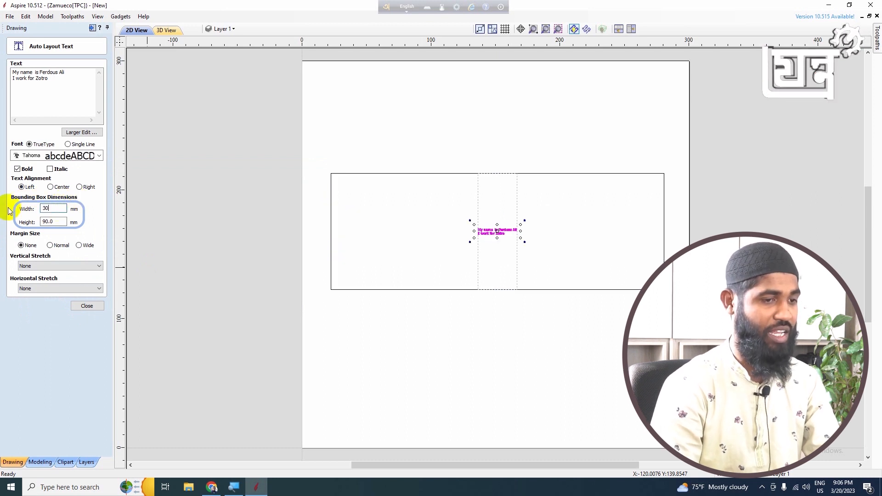
type("0")
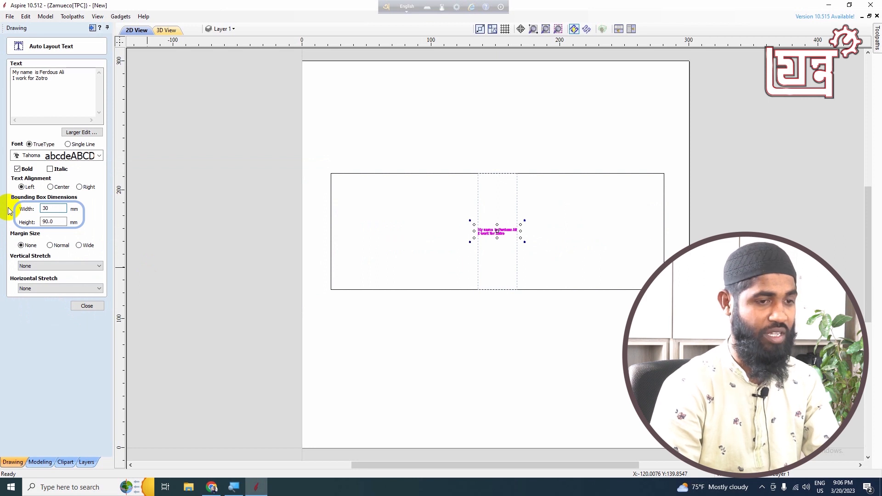
type("0")
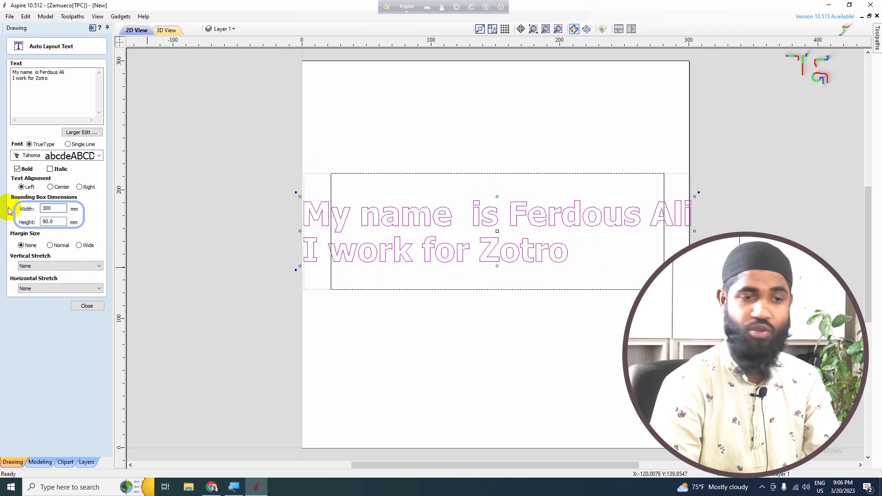
type("0")
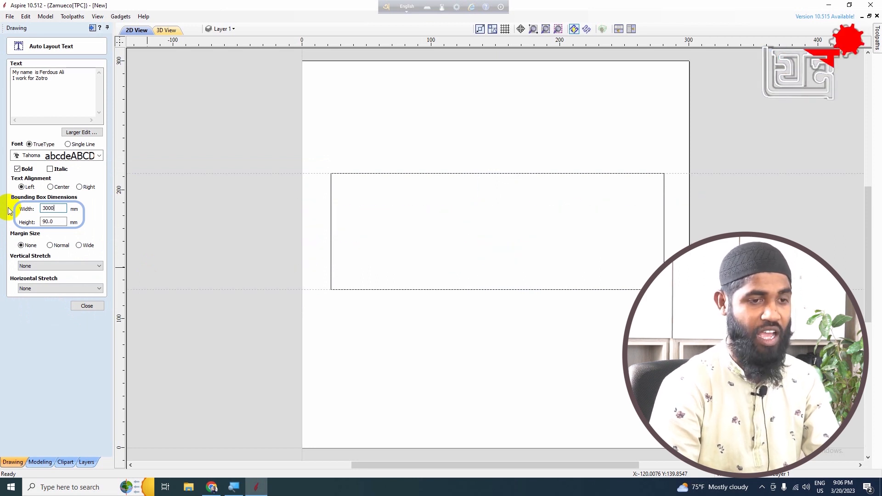
key("BackSpace")
key("BackSpace")
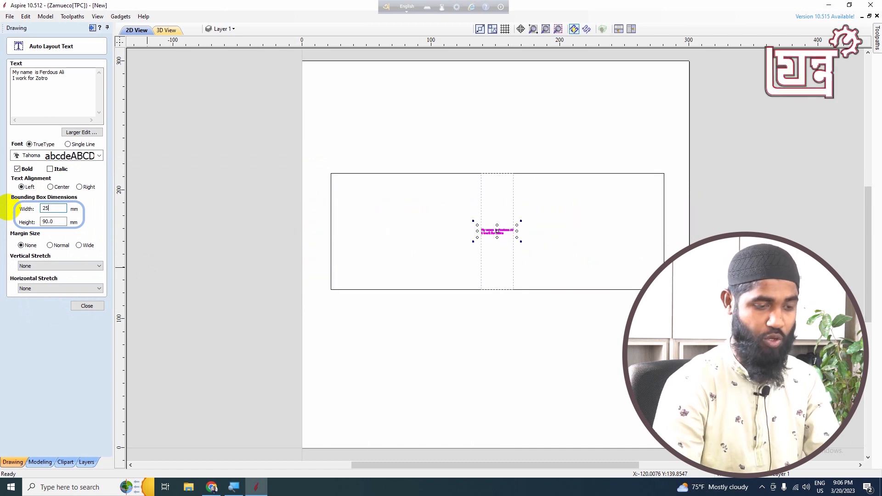
type("0")
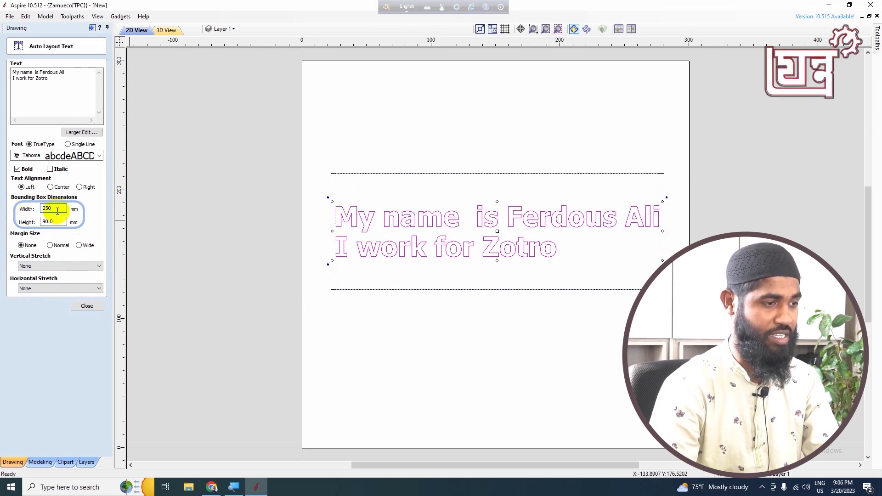
type("20")
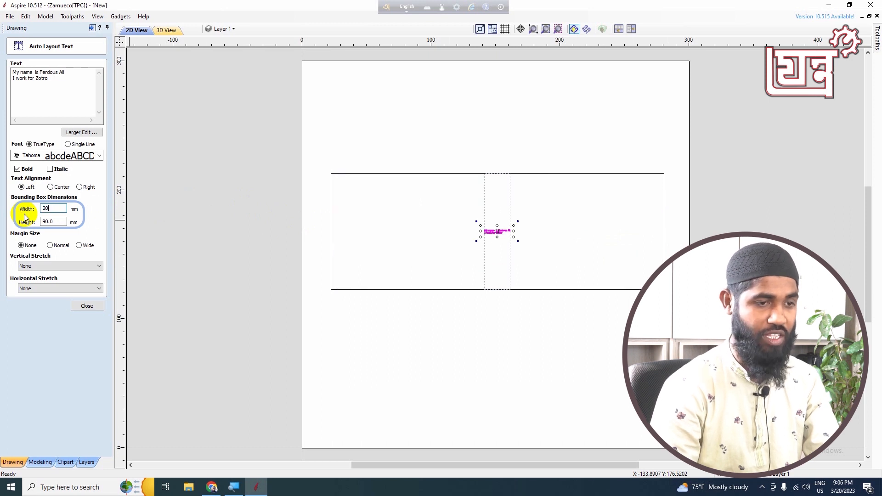
type("0")
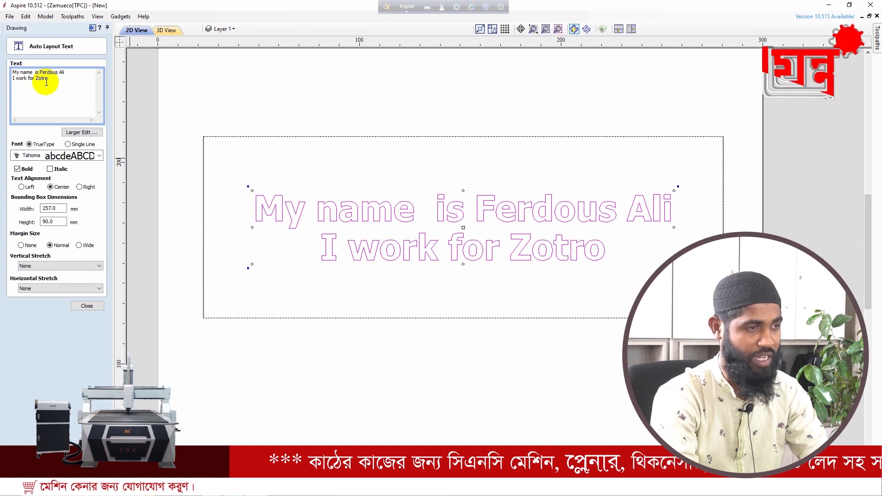
Insert line breaks before the name and before 'Zotro' so the text wraps onto four lines
key("Return")
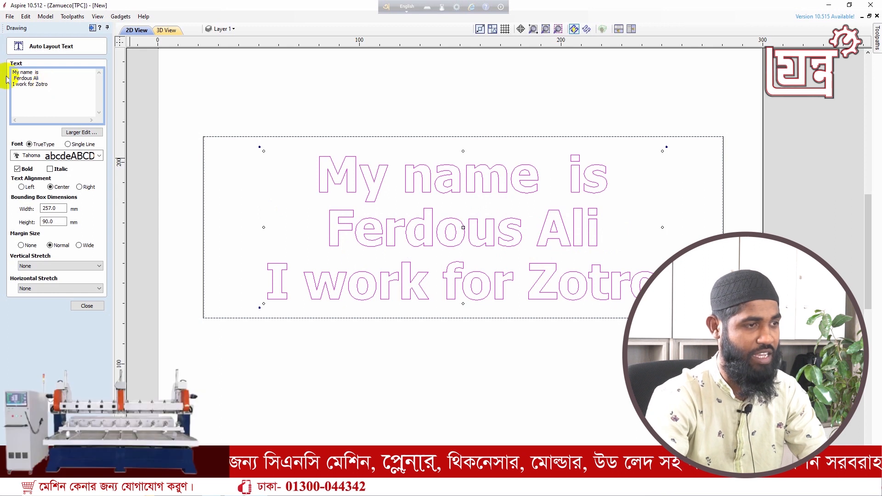
left_click(36, 86)
key("Return")
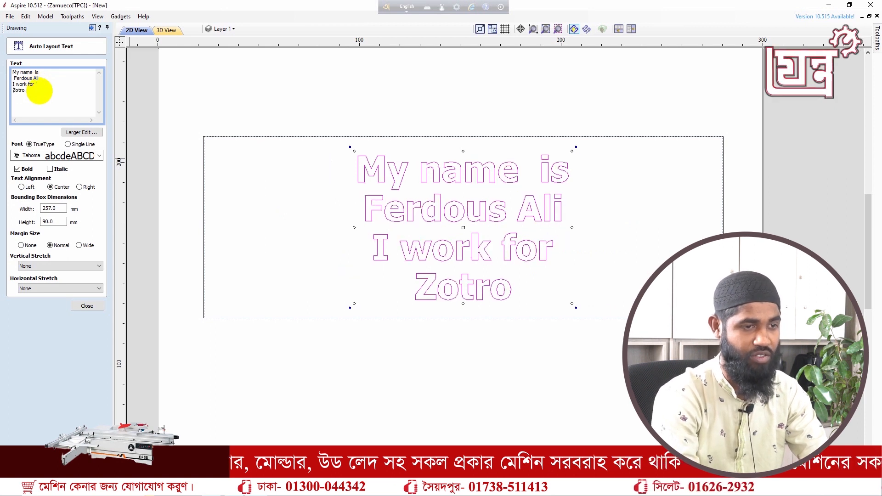